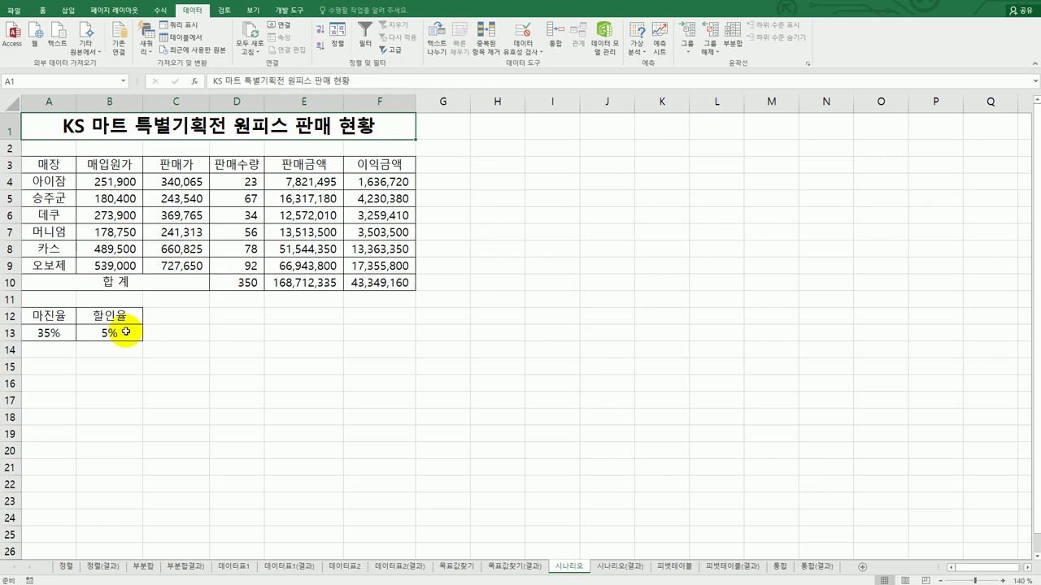
- Inspect the margin rate and discount rate cells A13:B13 and the total formulas in E10 and F10
click(52, 332)
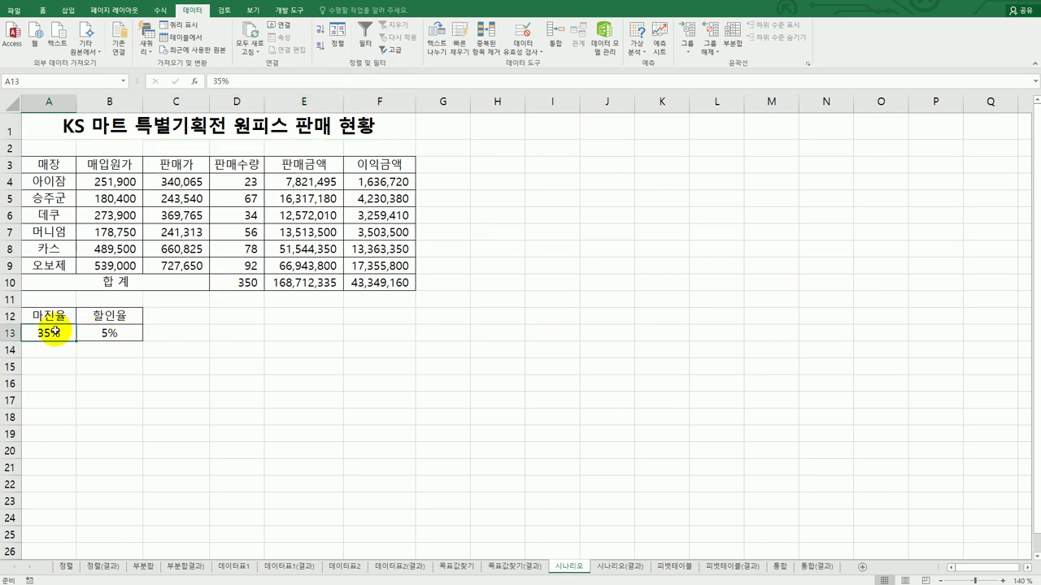
click(107, 334)
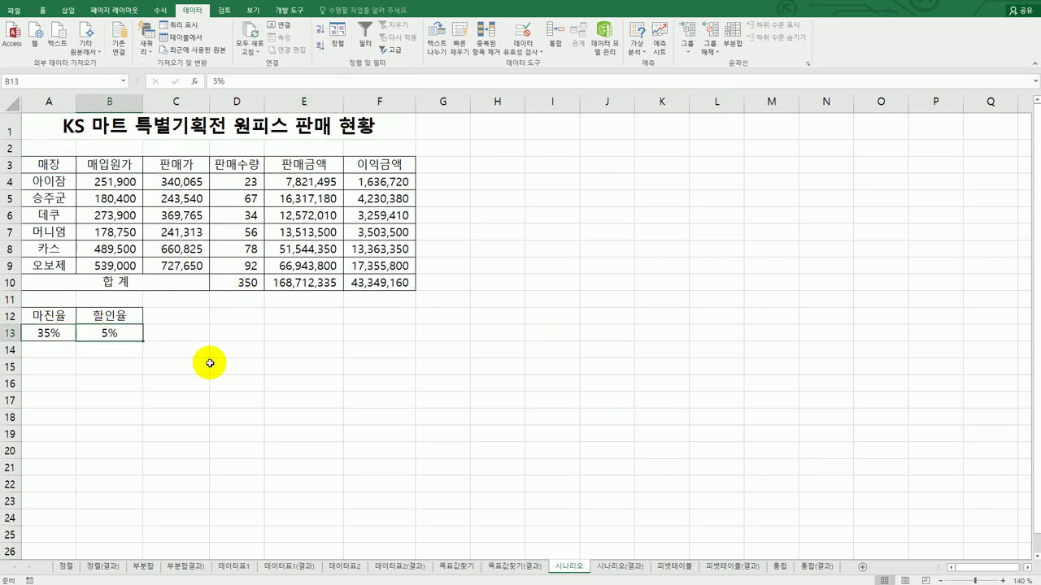
click(293, 283)
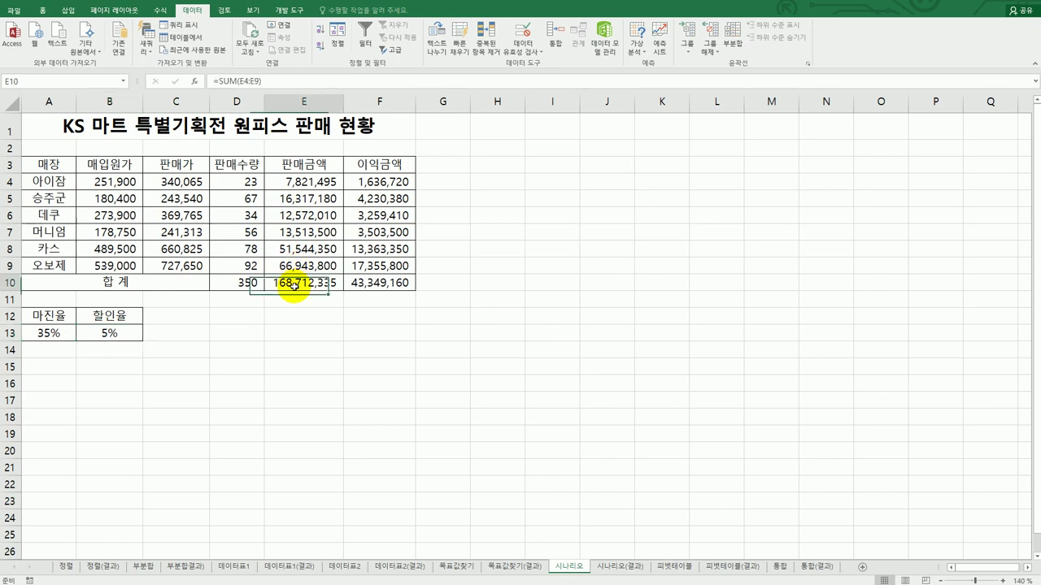
click(378, 282)
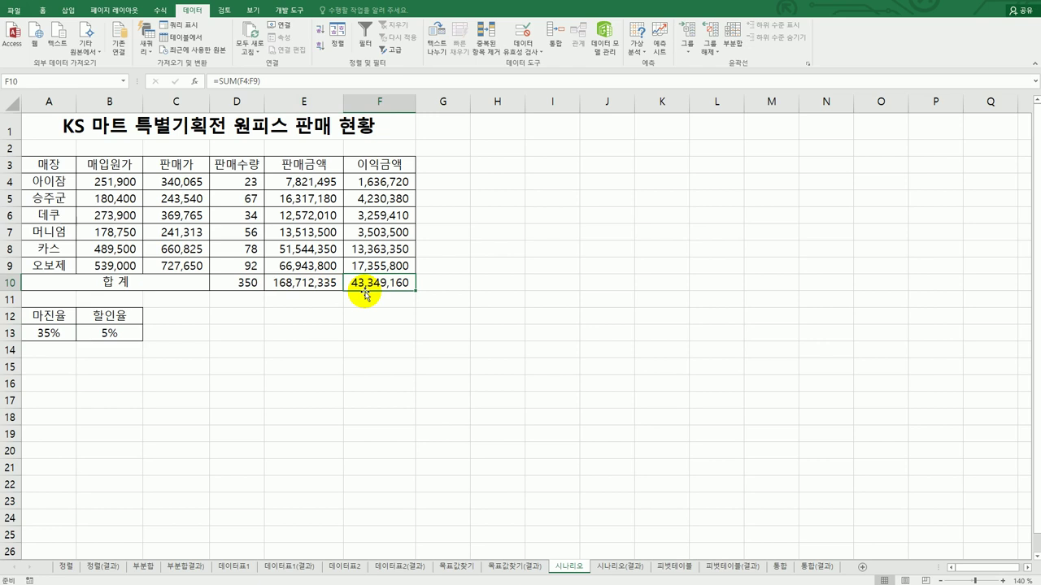
click(53, 334)
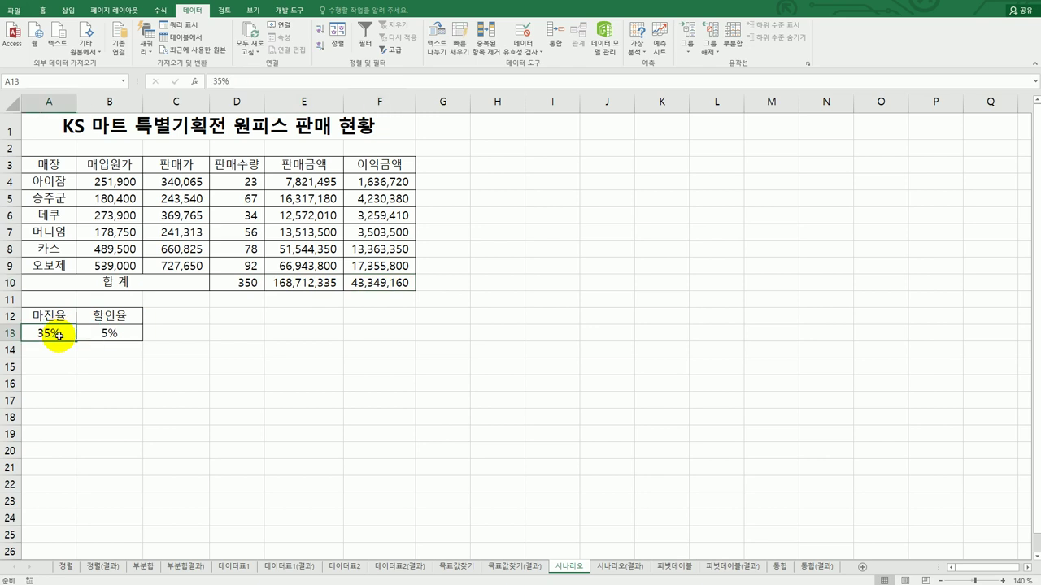
click(100, 336)
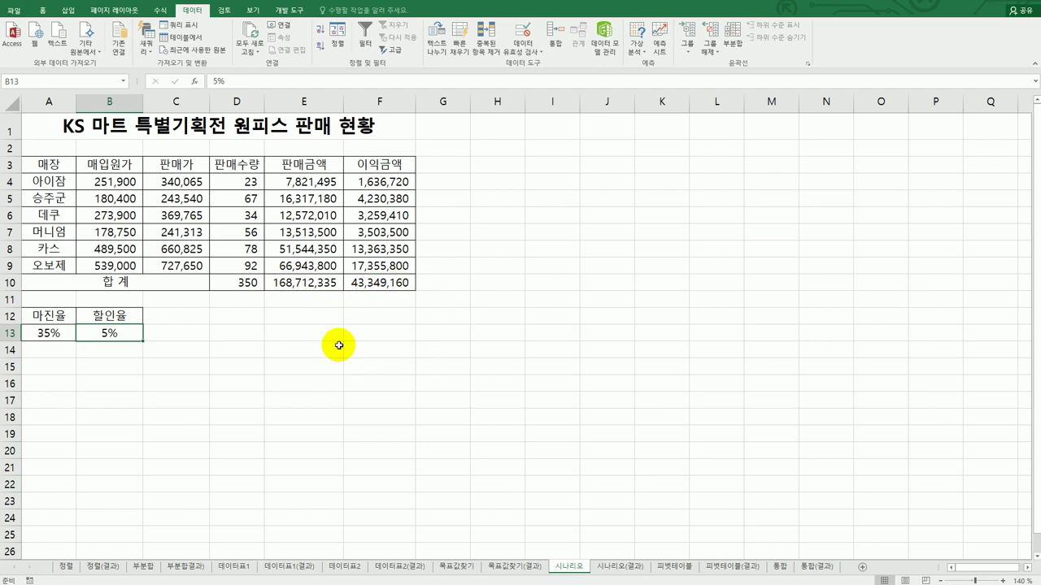
- Name cell E10, the 판매금액 total, as 판매금액합계
click(323, 285)
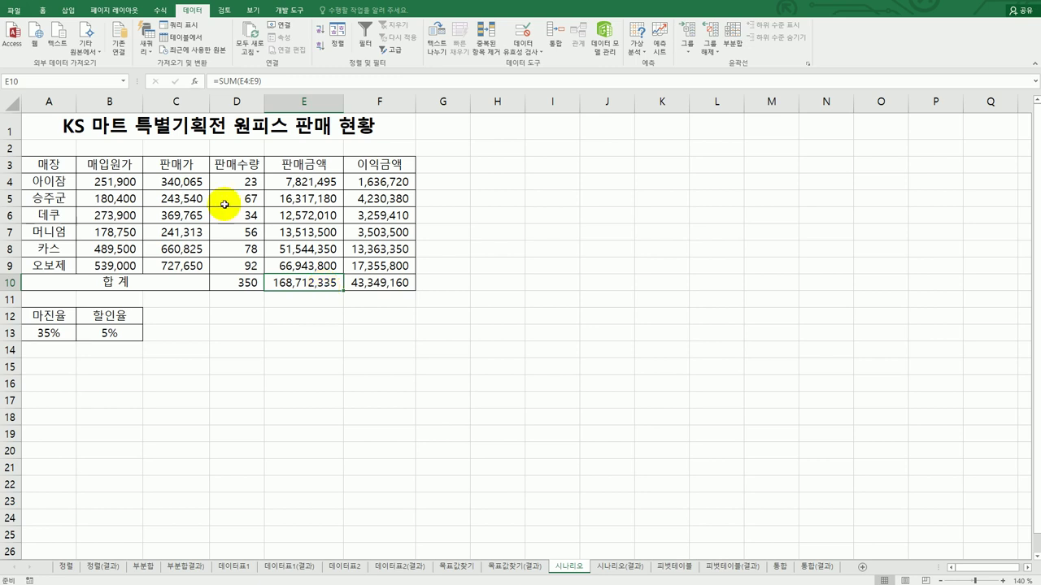
click(87, 82)
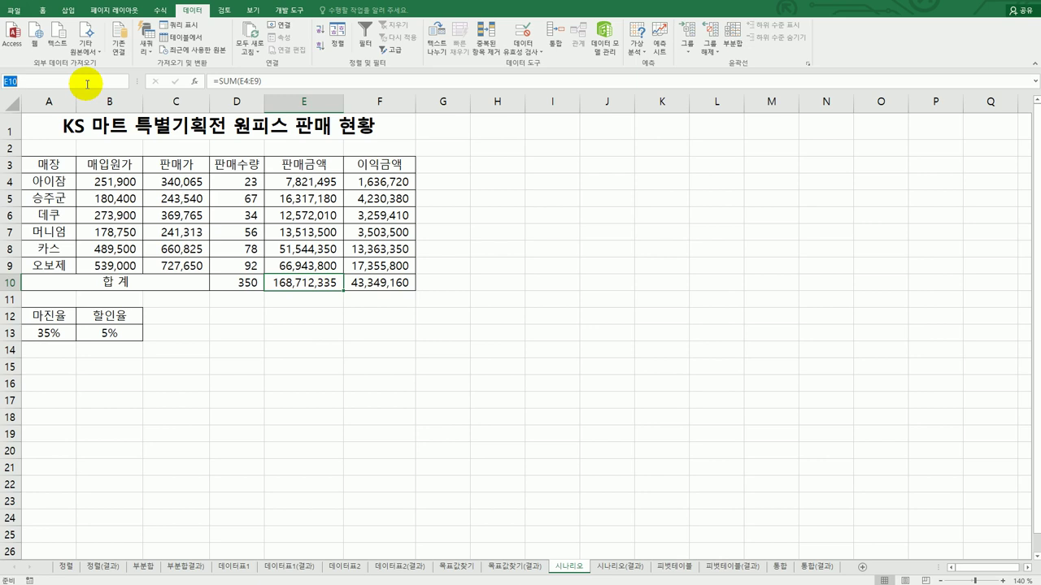
text(판매금액합계)
key(Return)
- Name cell F10, the 이익금액 total, as 이익금액합계
click(348, 283)
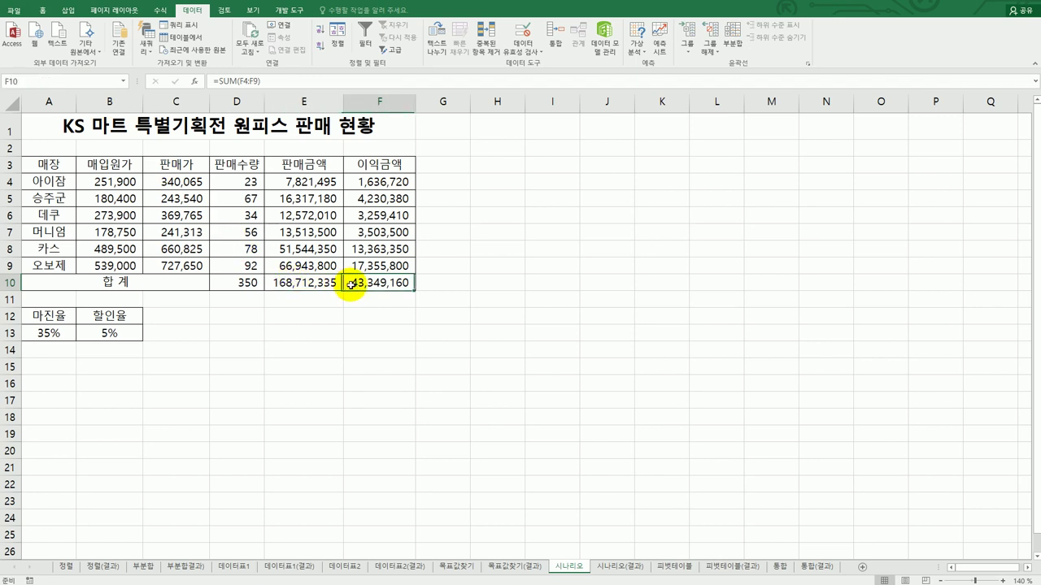
click(52, 79)
text(이익금액합)
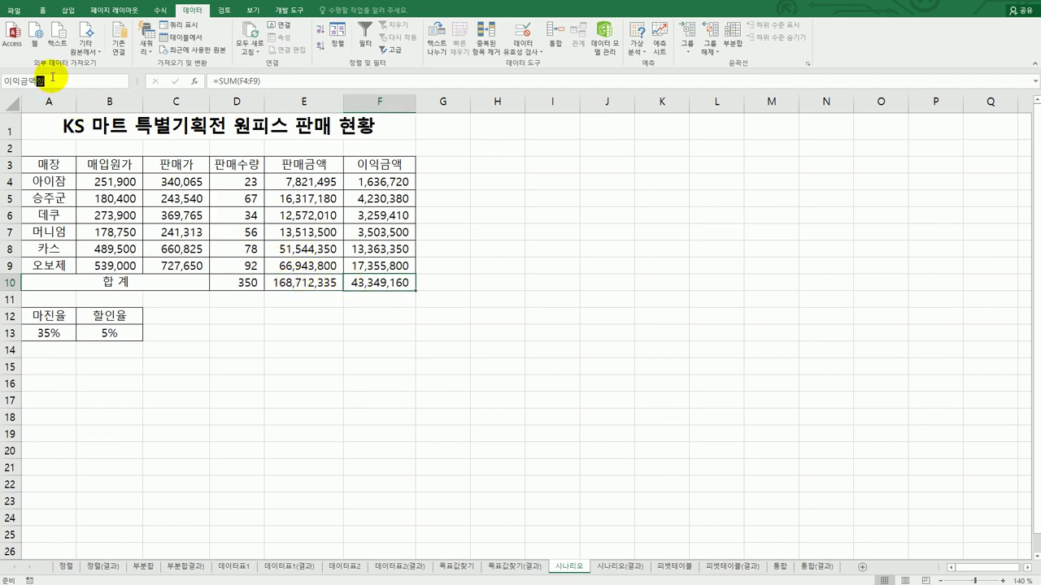
text(계)
key(Return)
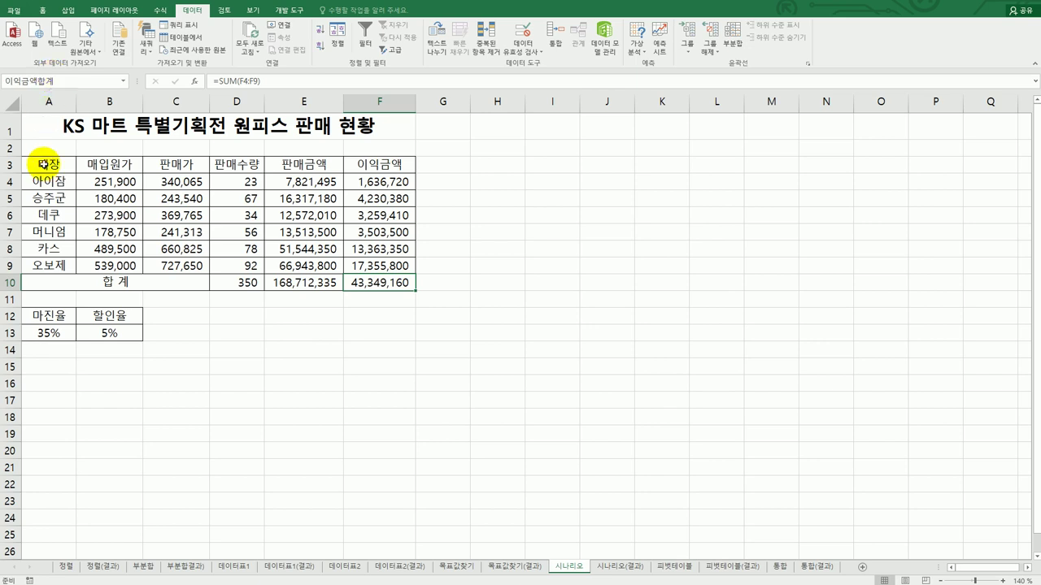
- Create cell names for 마진율 and 할인율 from the selection A12:B13, using the labels in its first row
click(49, 333)
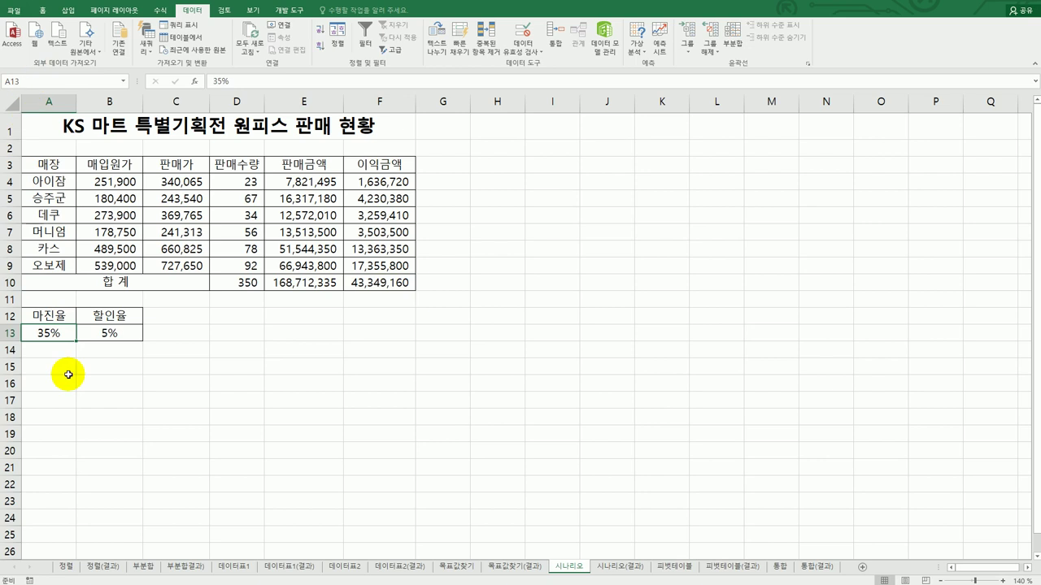
drag(51, 315, 110, 334)
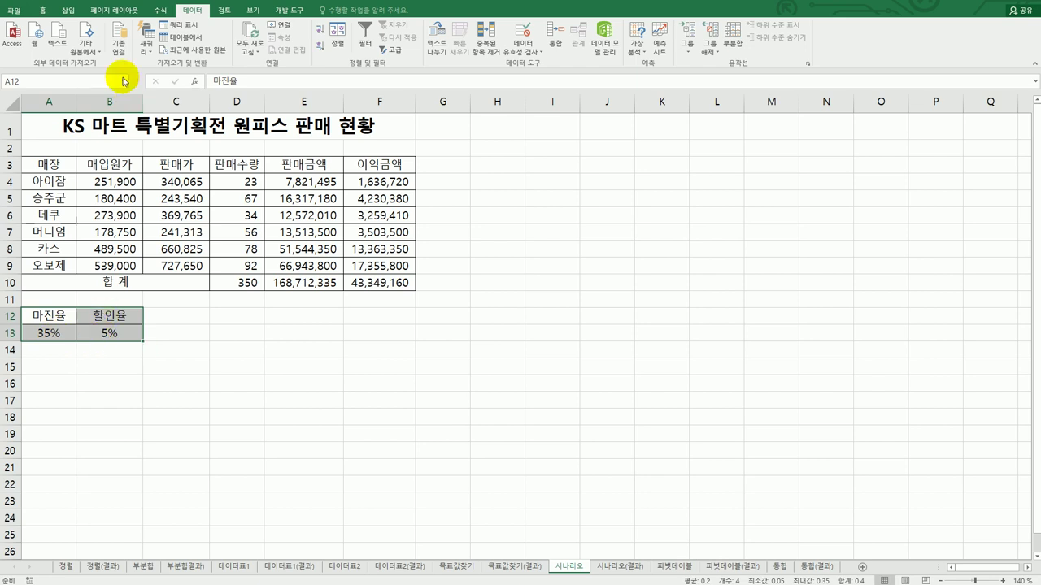
click(158, 10)
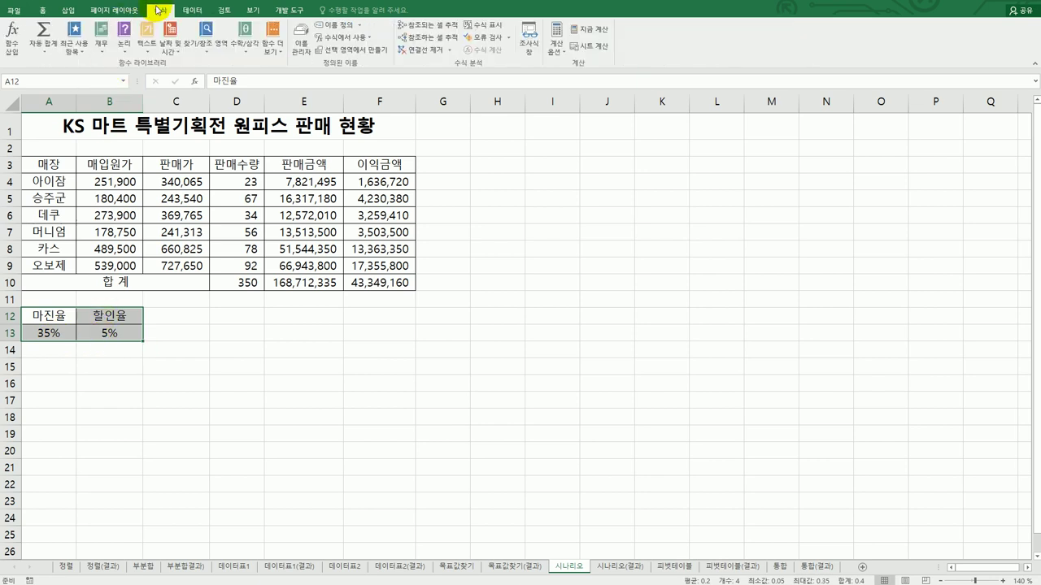
click(340, 50)
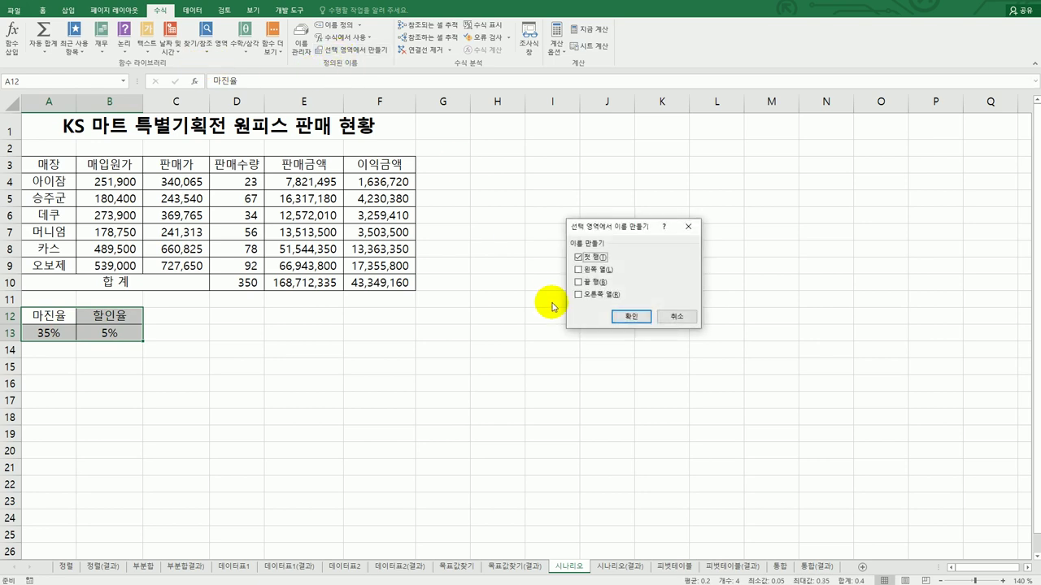
click(631, 316)
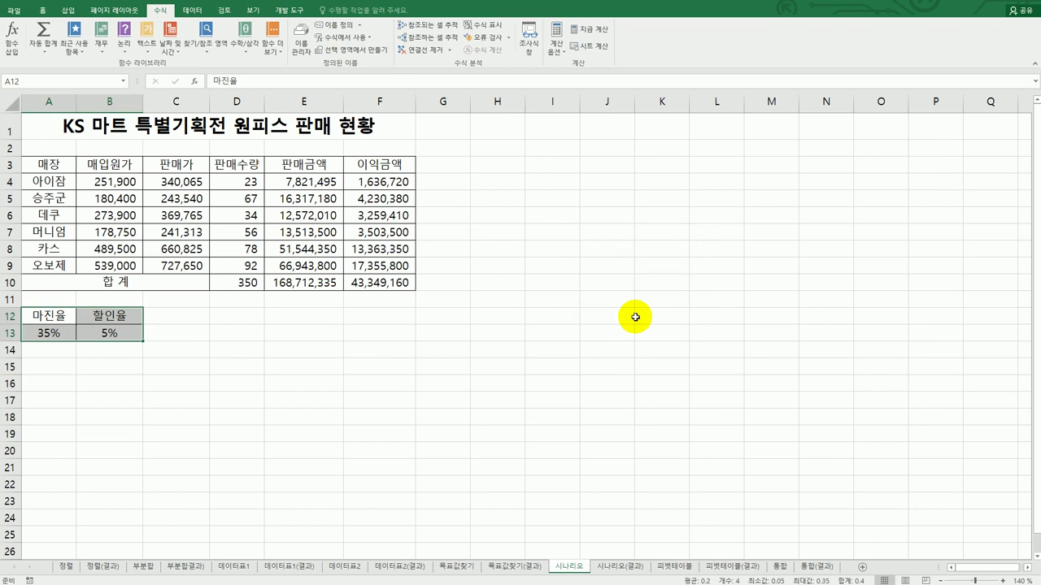
- Check the names assigned to the margin rate cell A13 and the discount rate cell B13
click(297, 380)
click(28, 333)
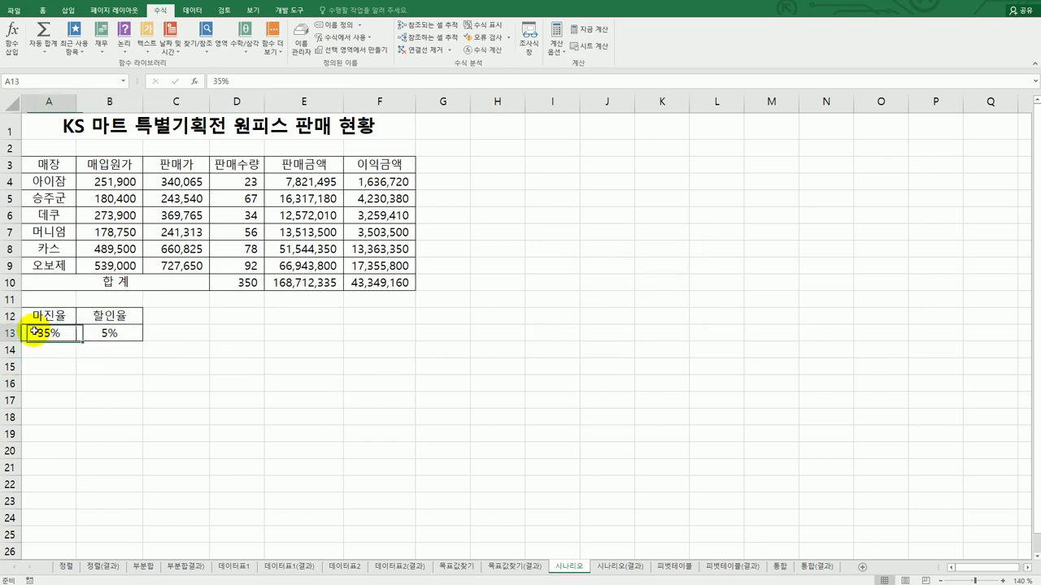
click(101, 334)
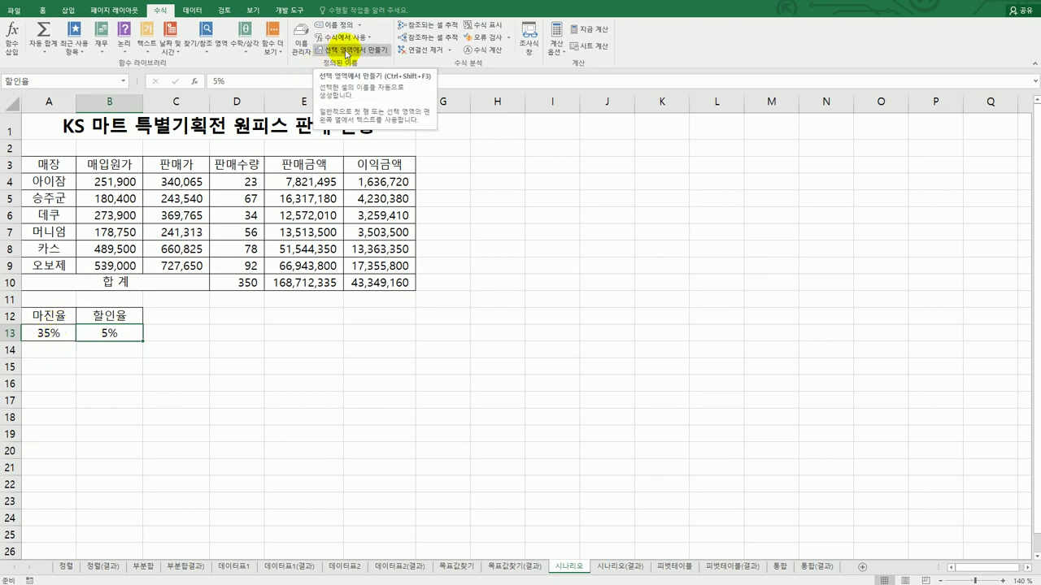
click(58, 334)
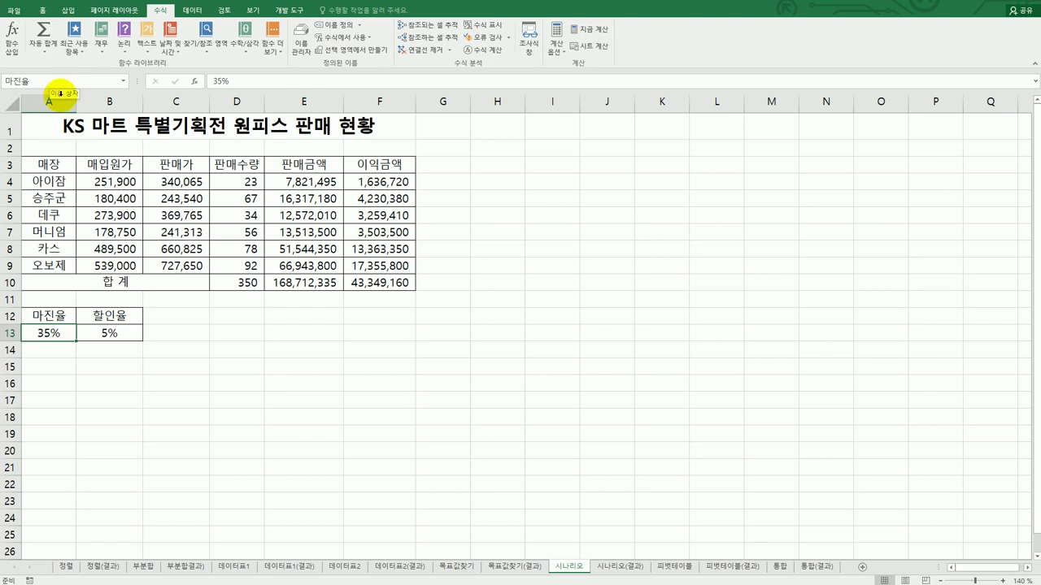
click(298, 418)
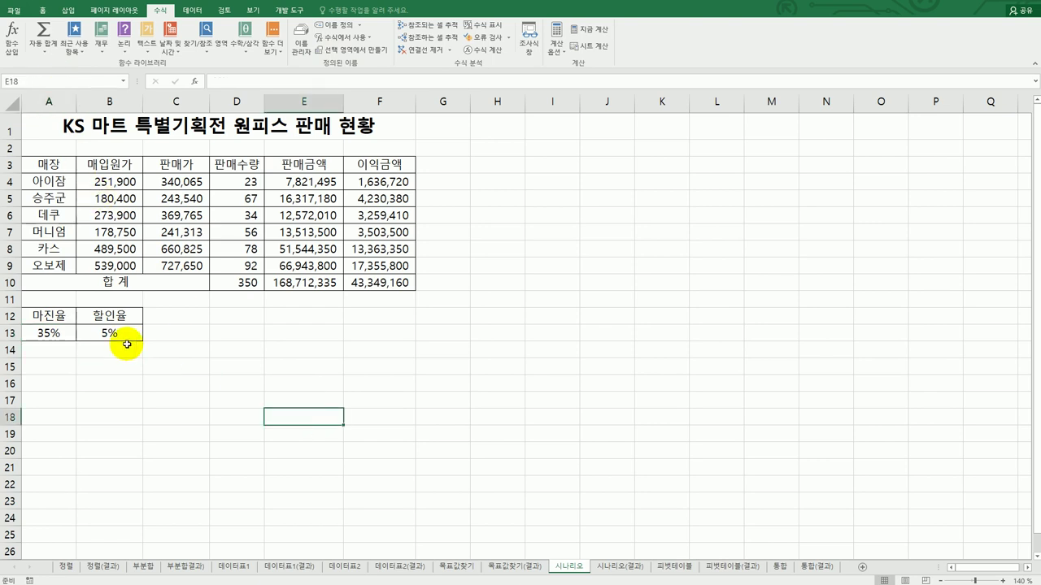
- Add a scenario named 이익증가 in the Scenario Manager with changing cells A13:B13 and an empty description
drag(49, 333, 97, 334)
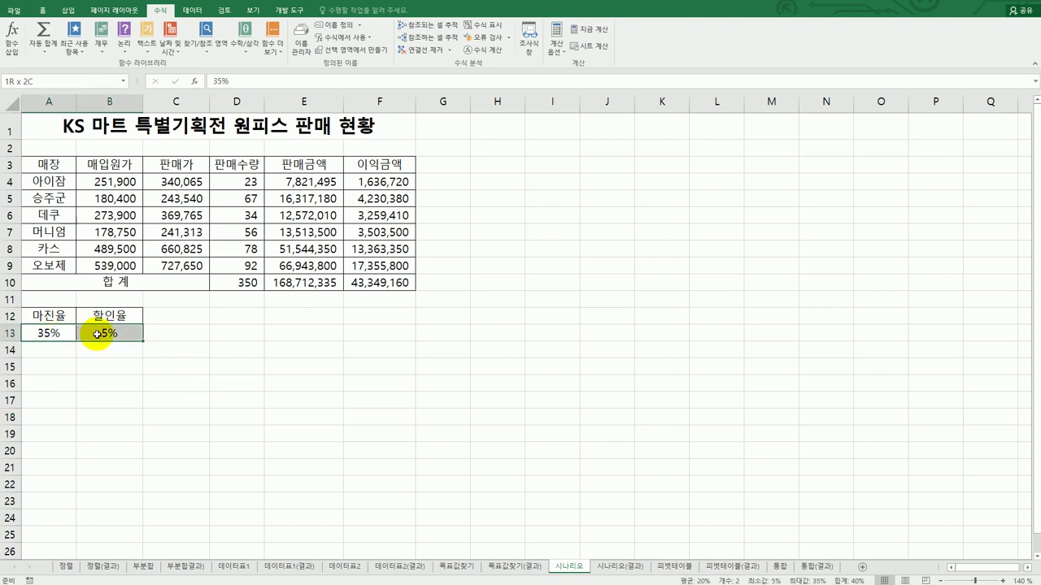
drag(96, 334, 96, 334)
click(199, 13)
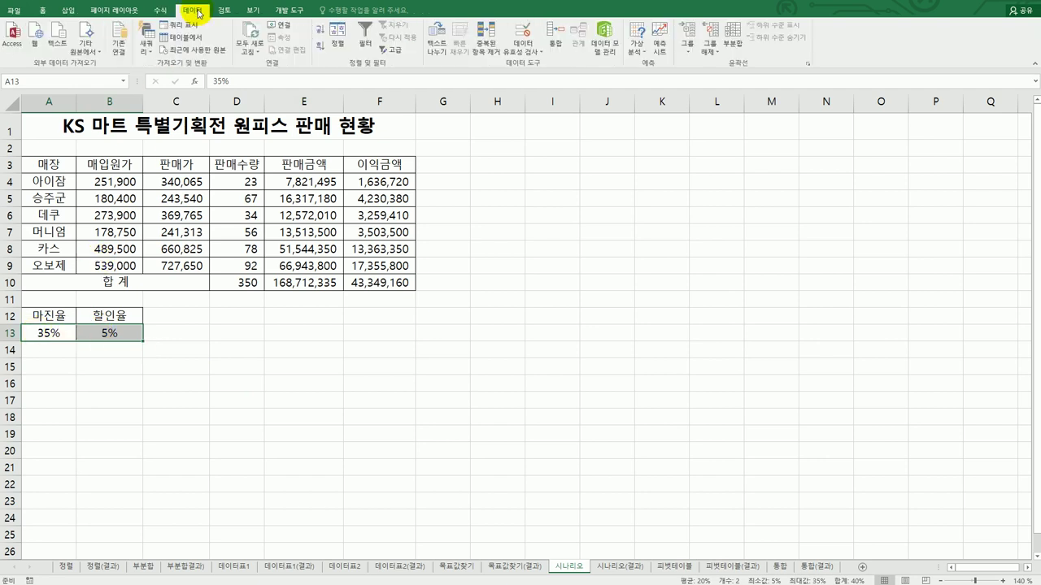
click(638, 52)
click(642, 65)
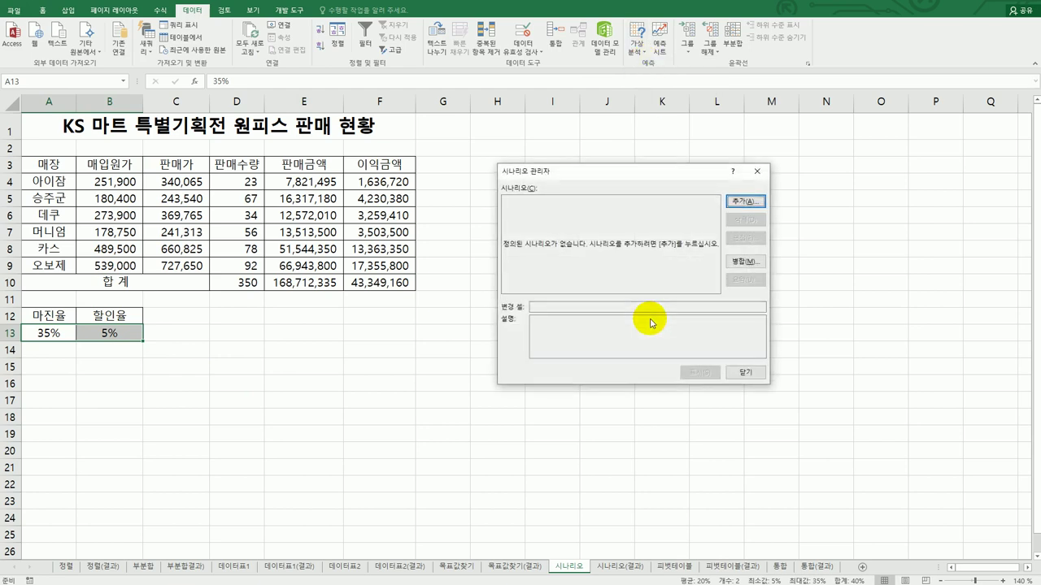
click(741, 202)
drag(632, 282, 486, 265)
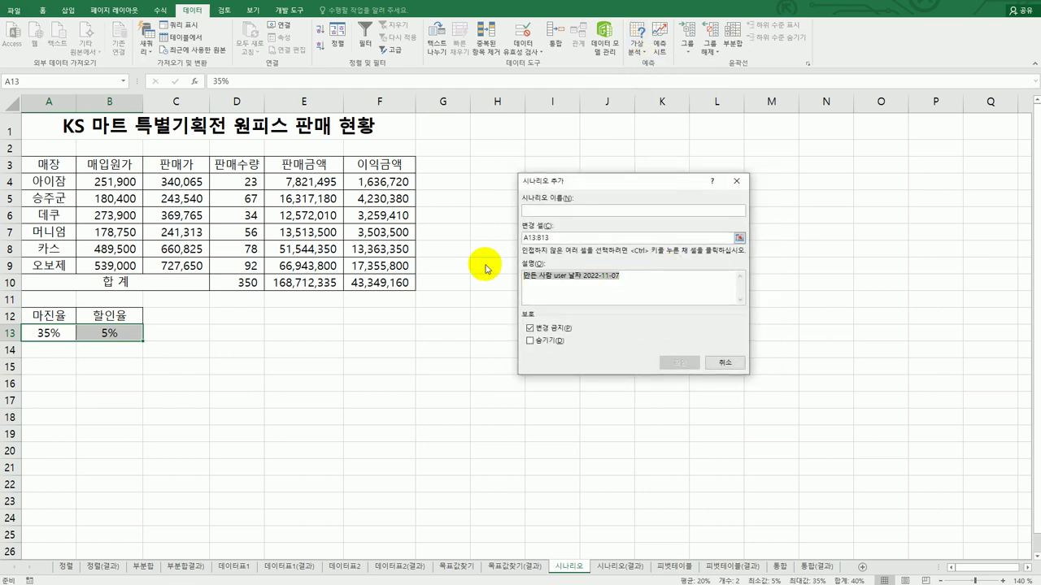
key(Delete)
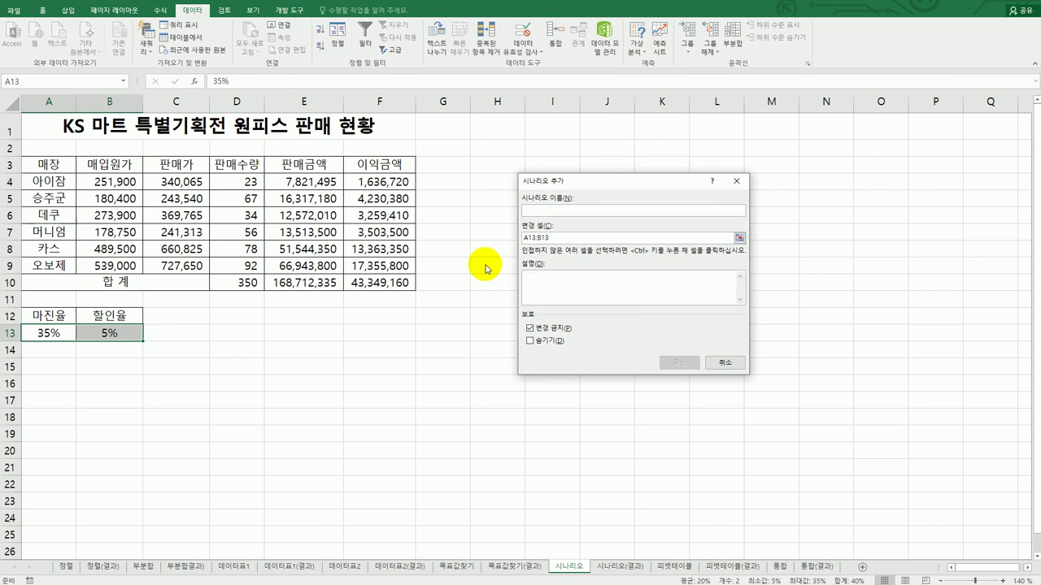
click(554, 211)
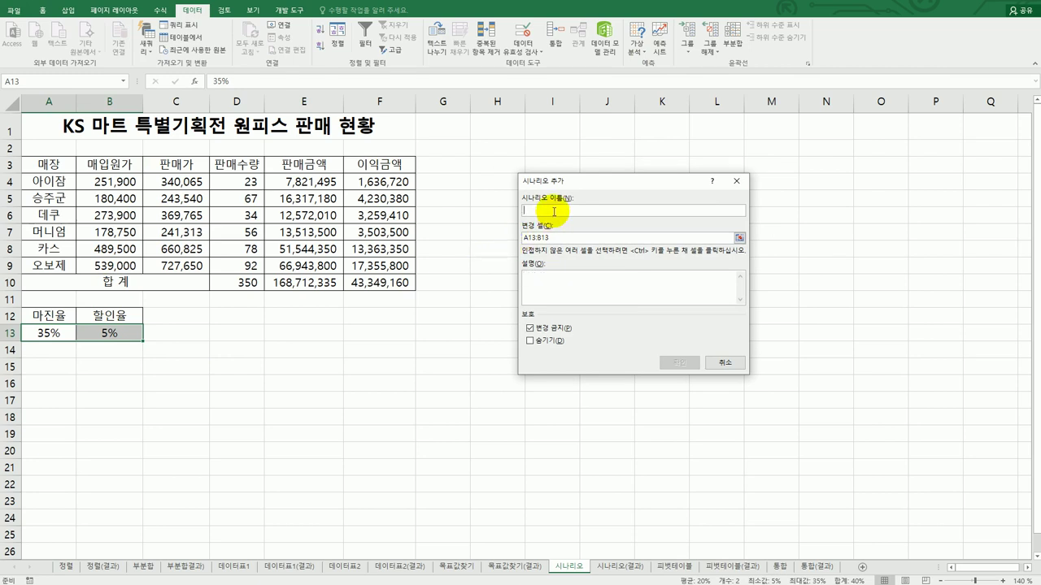
text(이익증가)
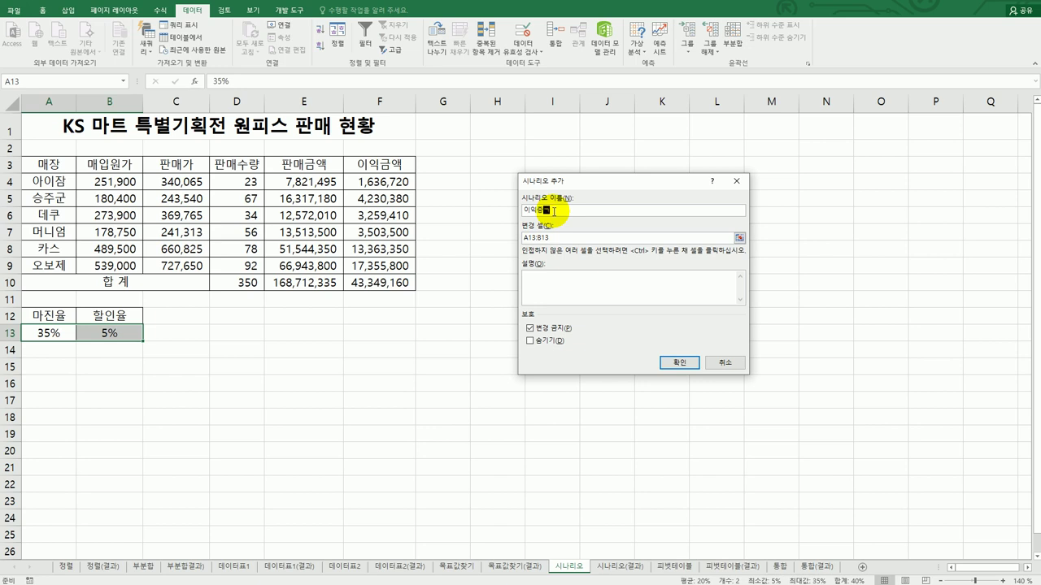
click(679, 364)
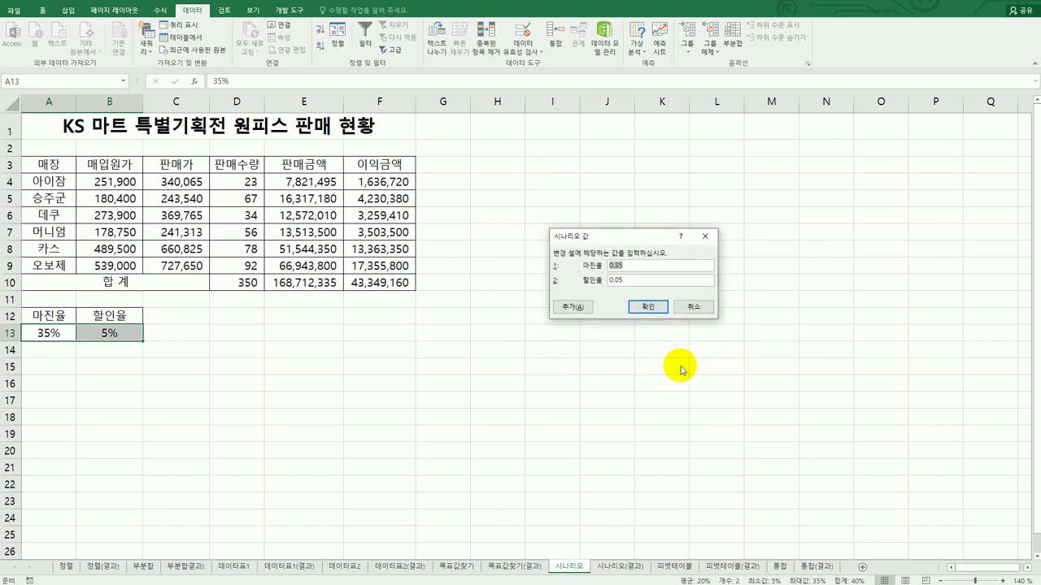
- Set the 이익증가 scenario's 마진율 to 45% and 할인율 to 3%, and proceed to adding another scenario
text(45%)
key(Tab)
text(3%)
click(572, 308)
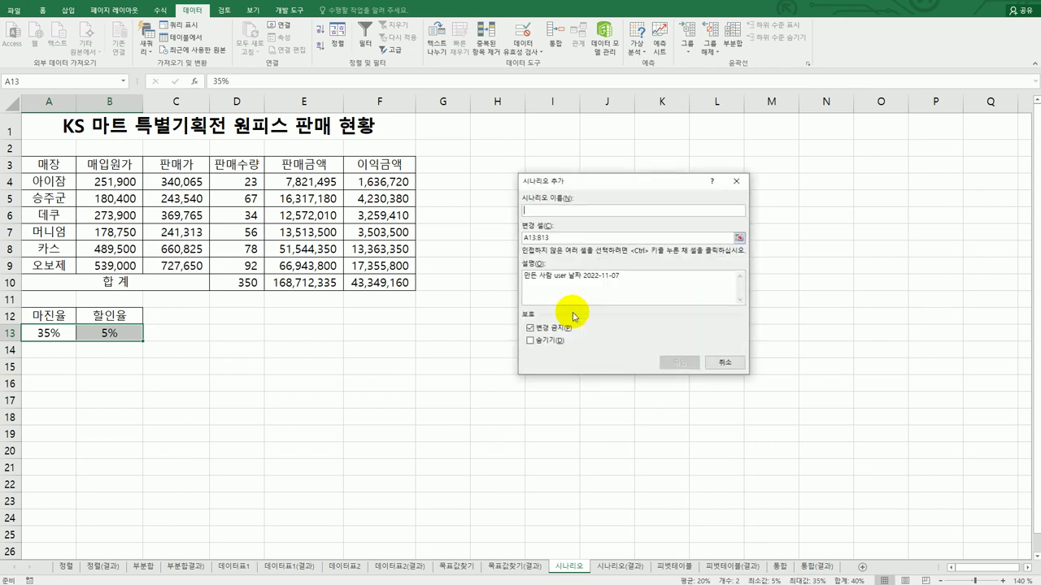
- Define a second scenario named 이익감소 with an empty description, 마진율 25% and 할인율 8%
text(이익감소)
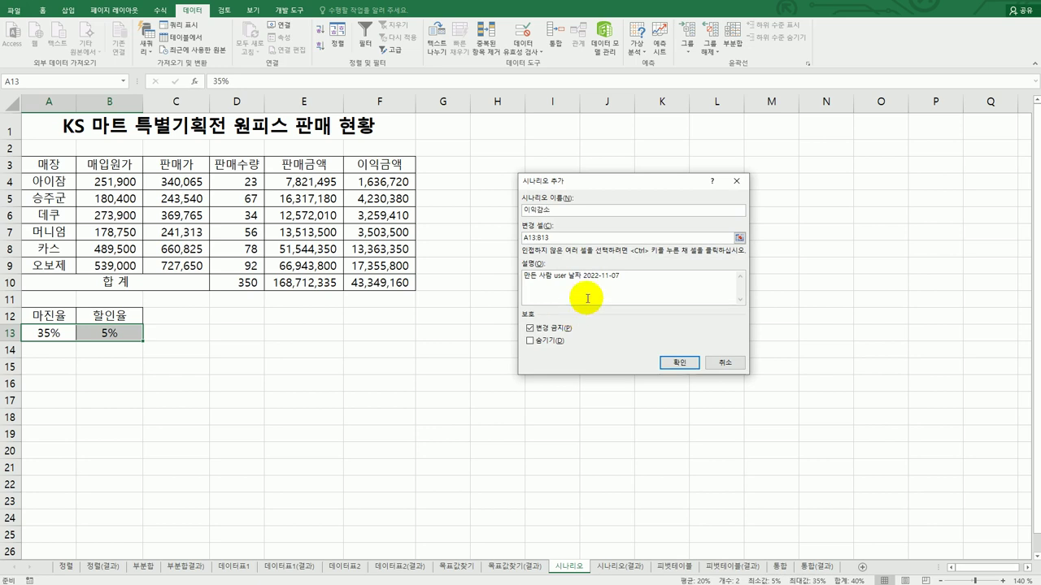
drag(632, 277, 474, 266)
key(Delete)
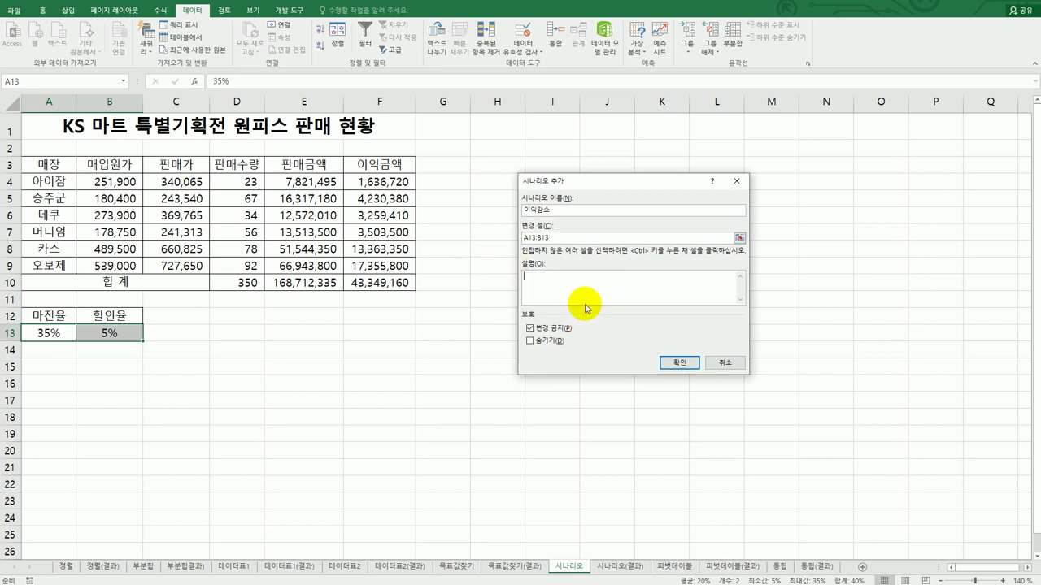
click(679, 364)
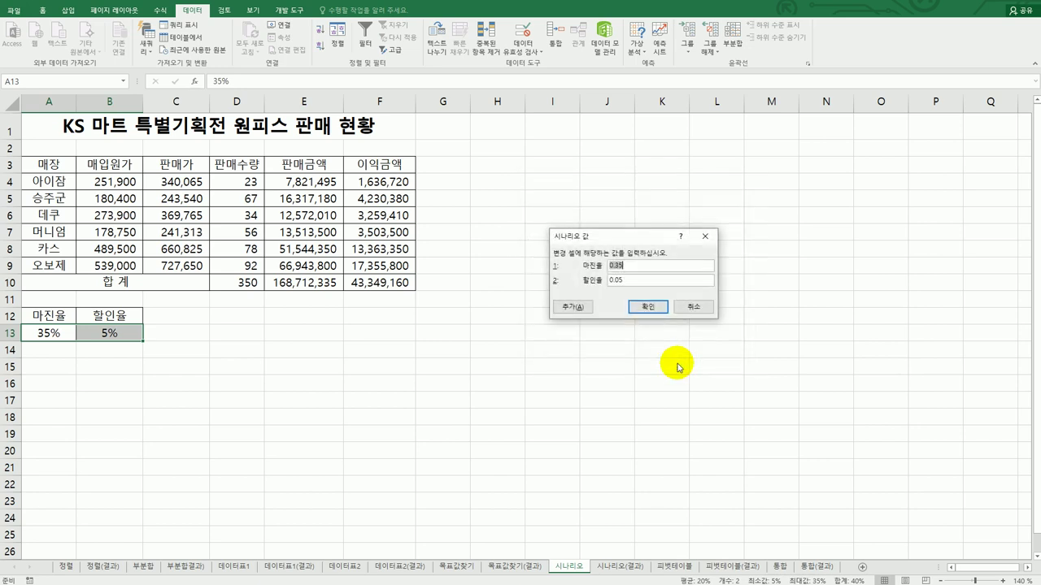
text(25%)
key(Tab)
text(8)
click(654, 309)
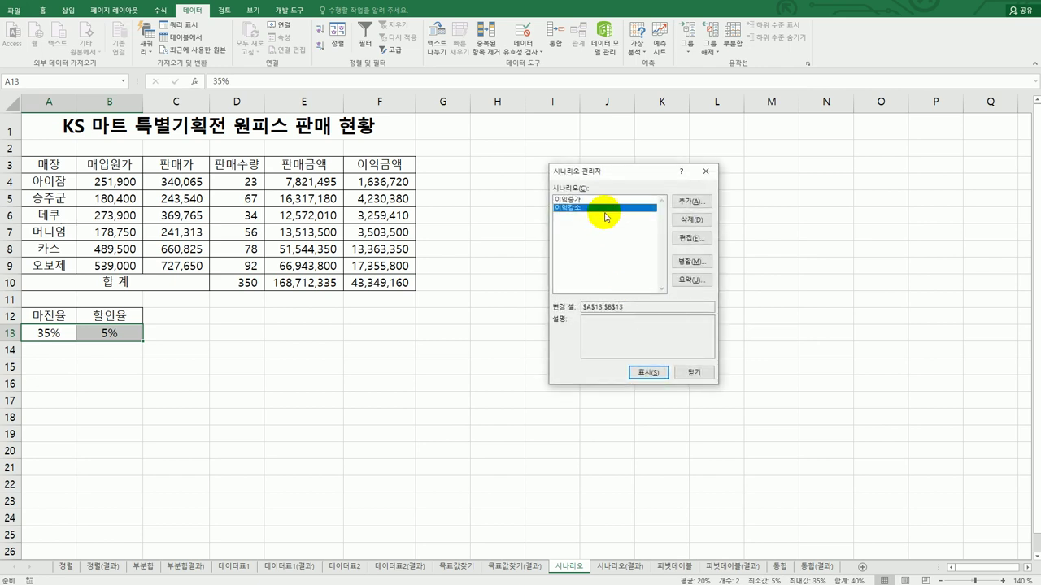
- Generate a scenario summary report with result cells E10:F10, and compare it with the source data on the 시나리오 sheet
click(691, 280)
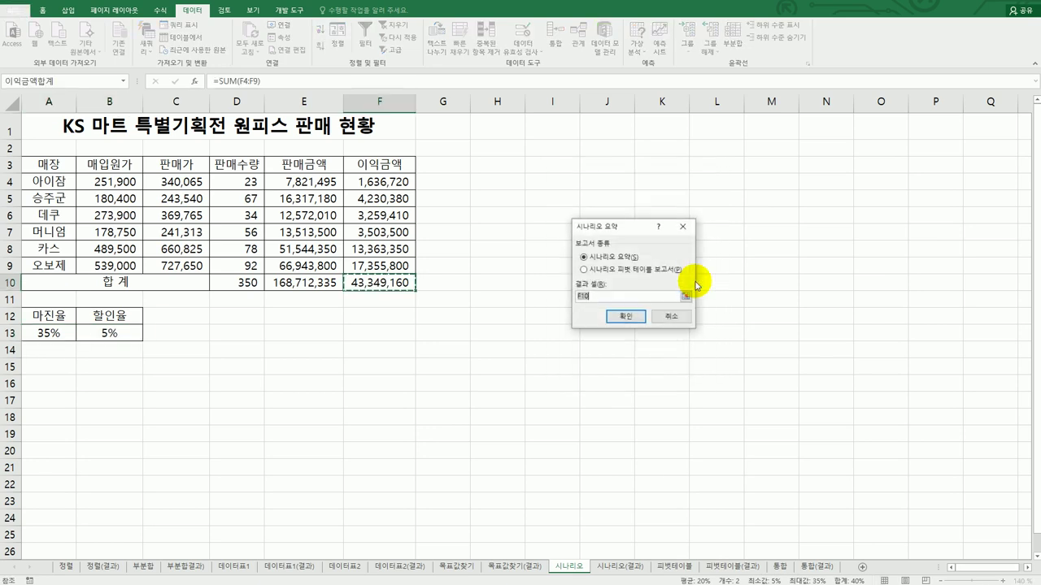
drag(317, 280, 370, 282)
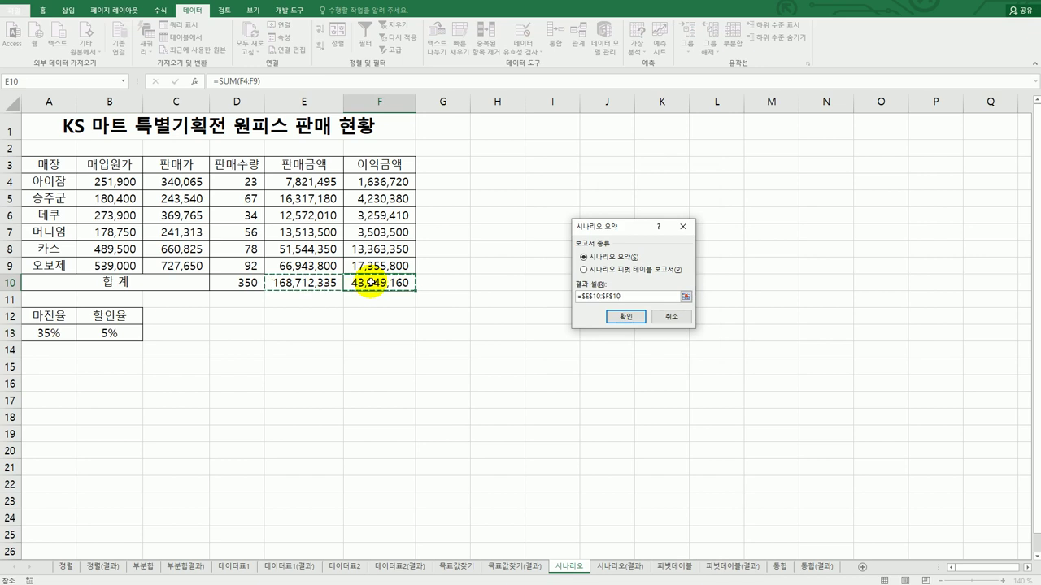
click(623, 317)
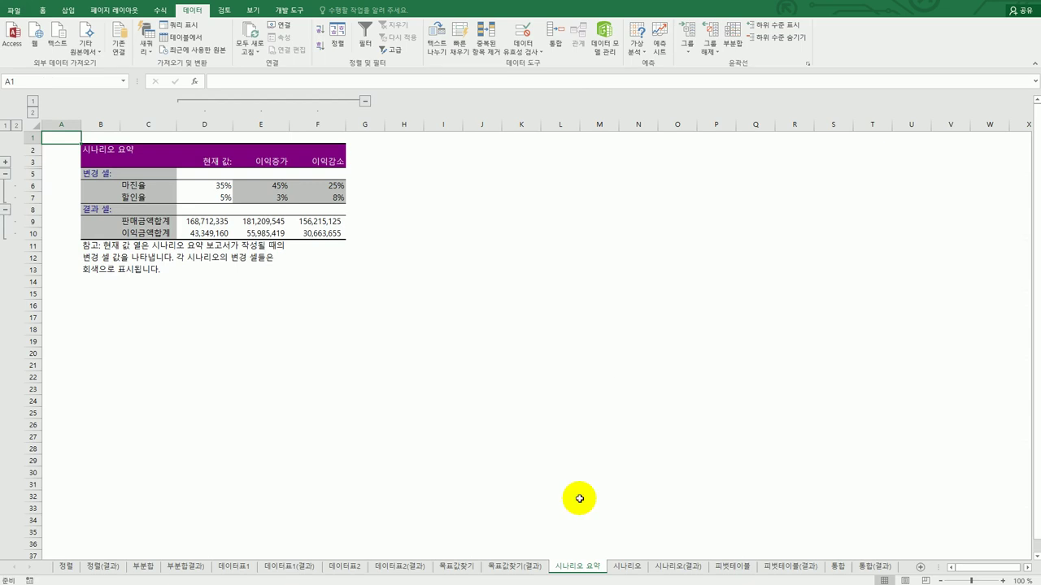
click(628, 572)
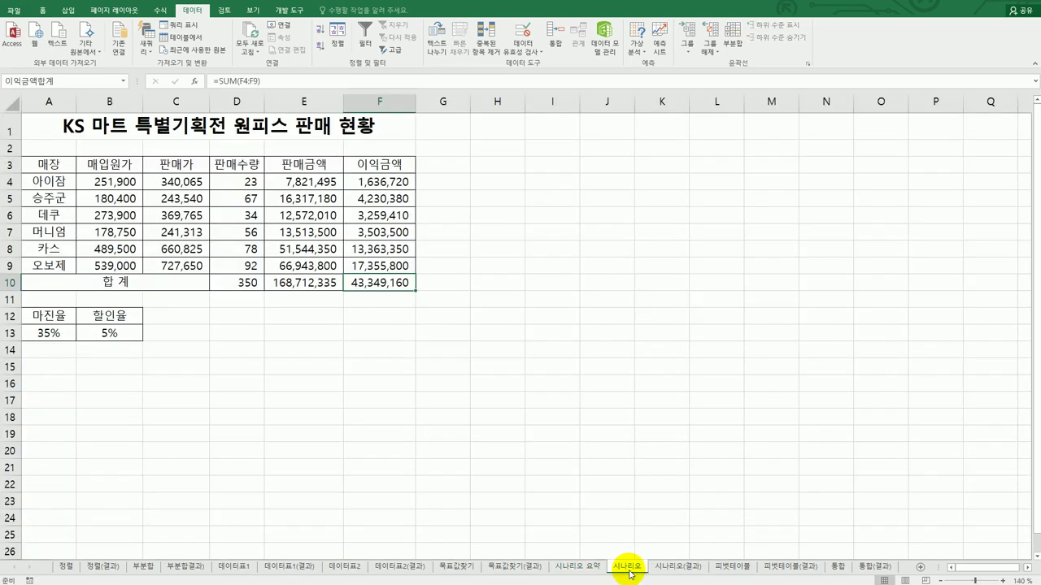
click(579, 569)
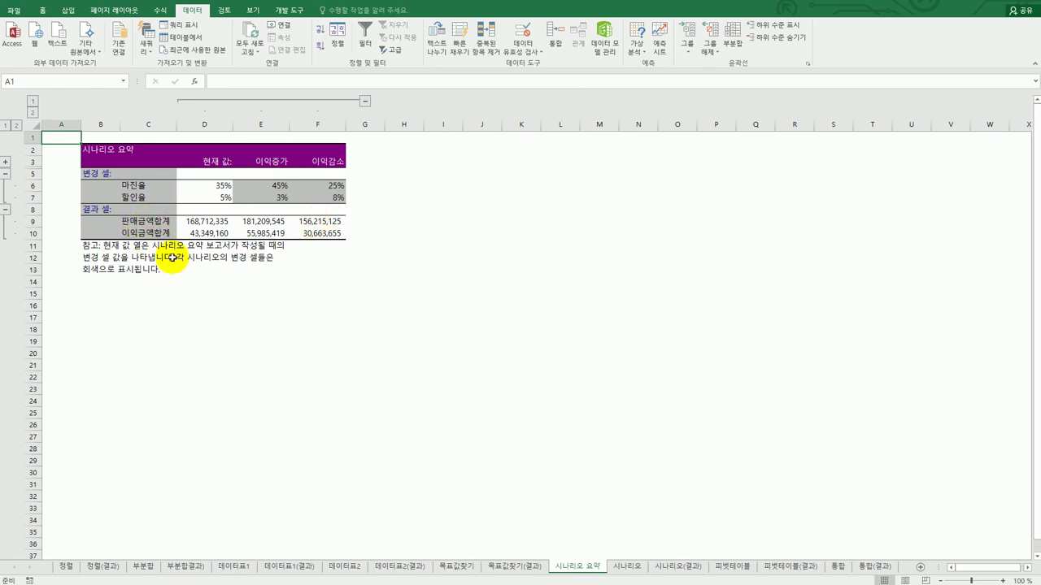
- On the 시나리오(결과) sheet, auto-fit the widths of columns D to F, and deselect them
click(681, 567)
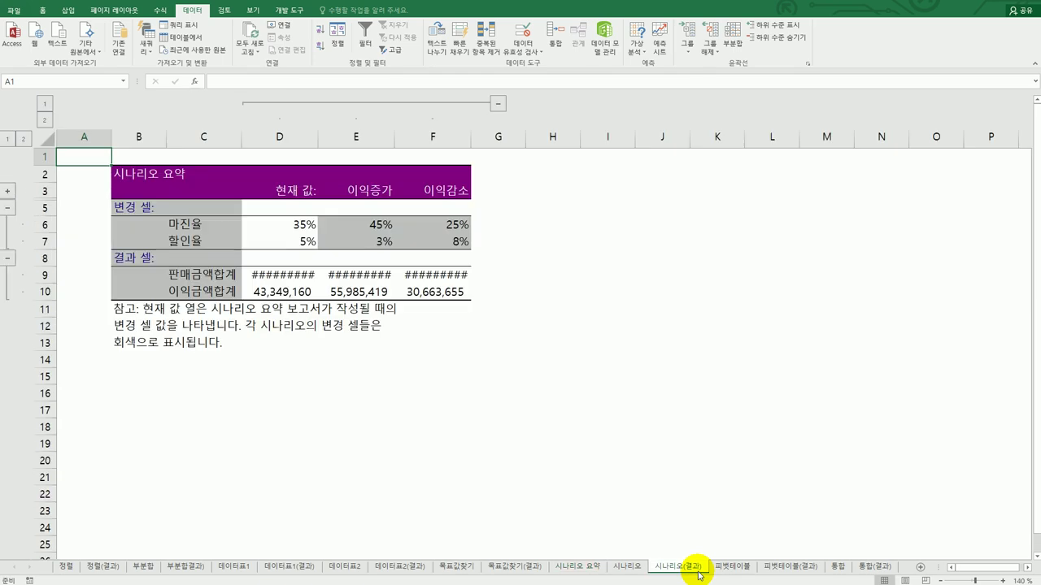
drag(279, 136, 455, 138)
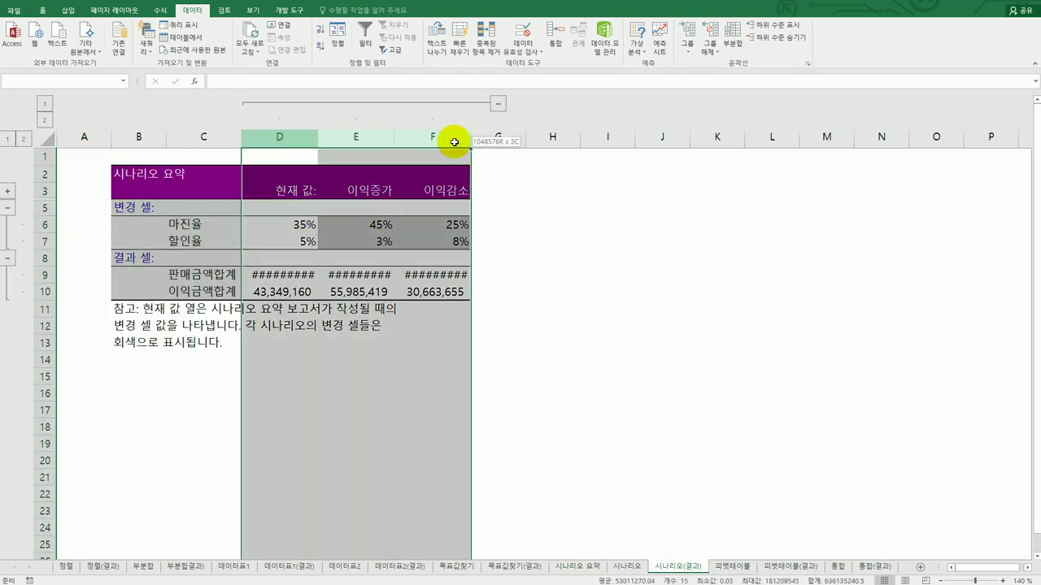
double_click(468, 140)
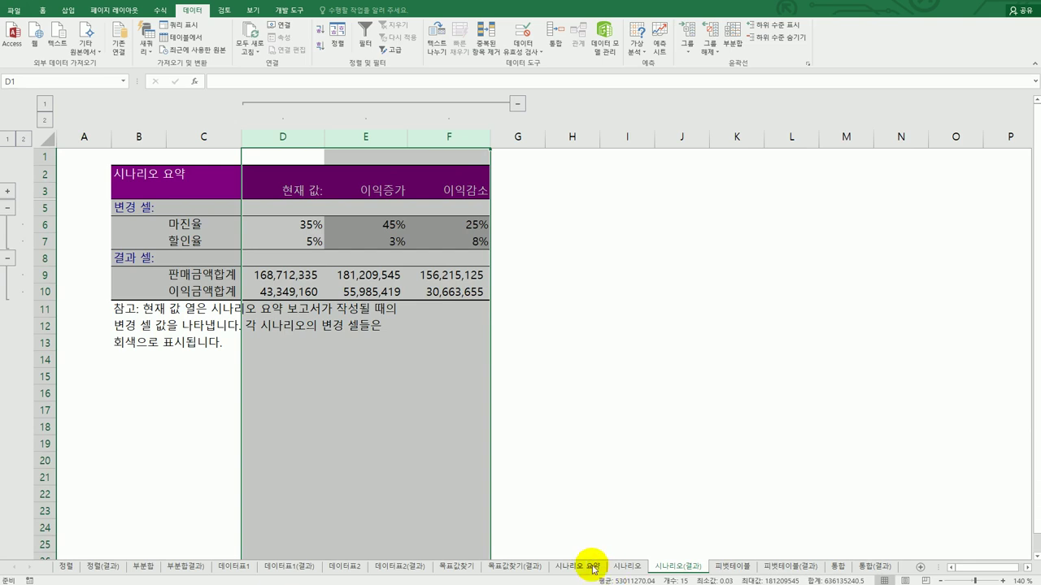
click(607, 526)
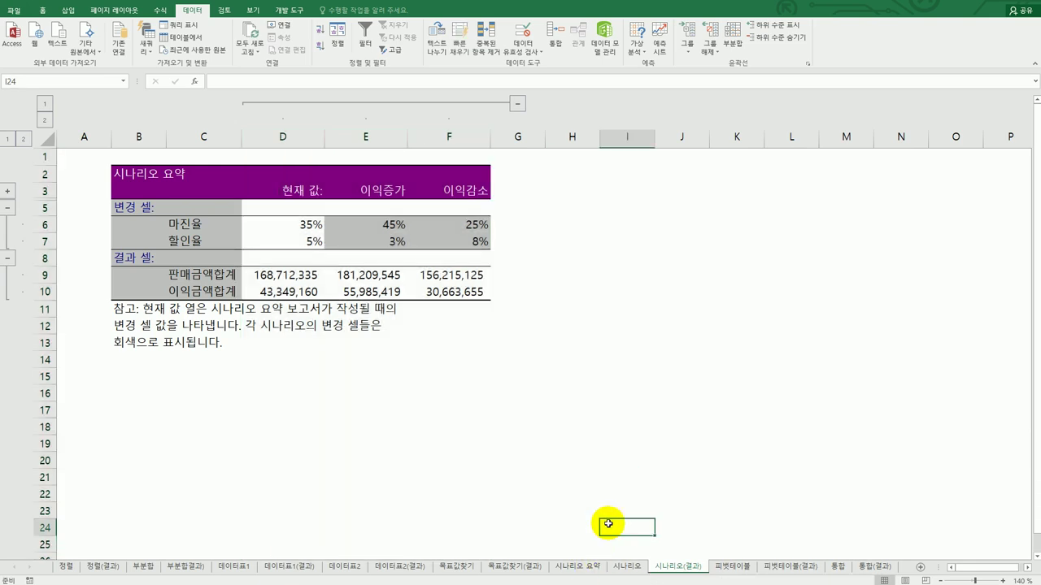